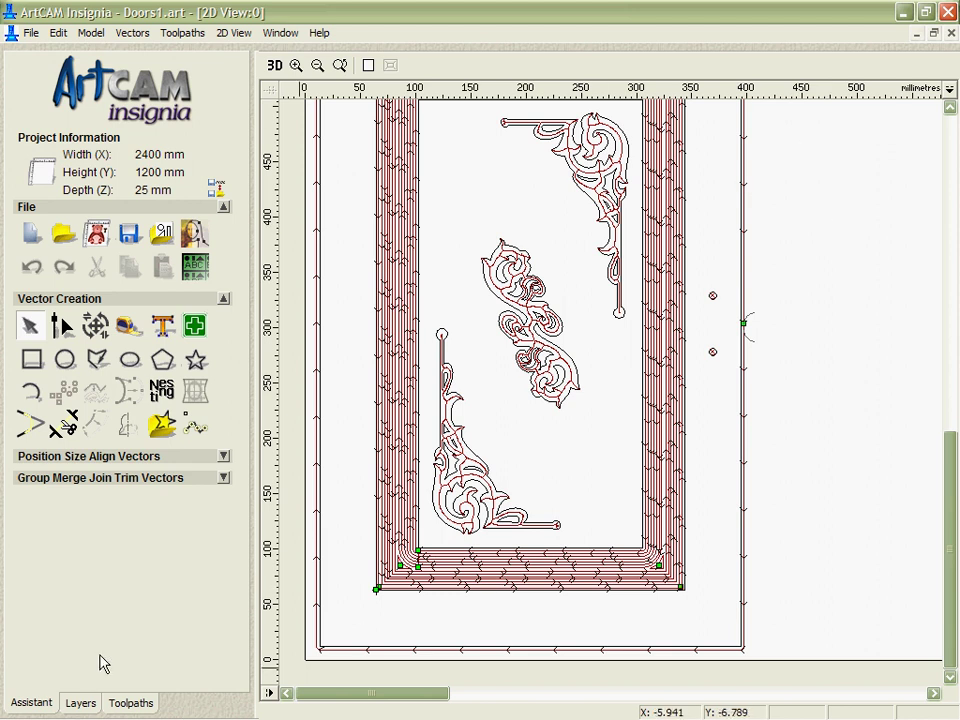
# Move the start point of the door's outer profile toolpath to the middle of its bottom edge and turn off its lead-out
pyautogui.click(131, 703)
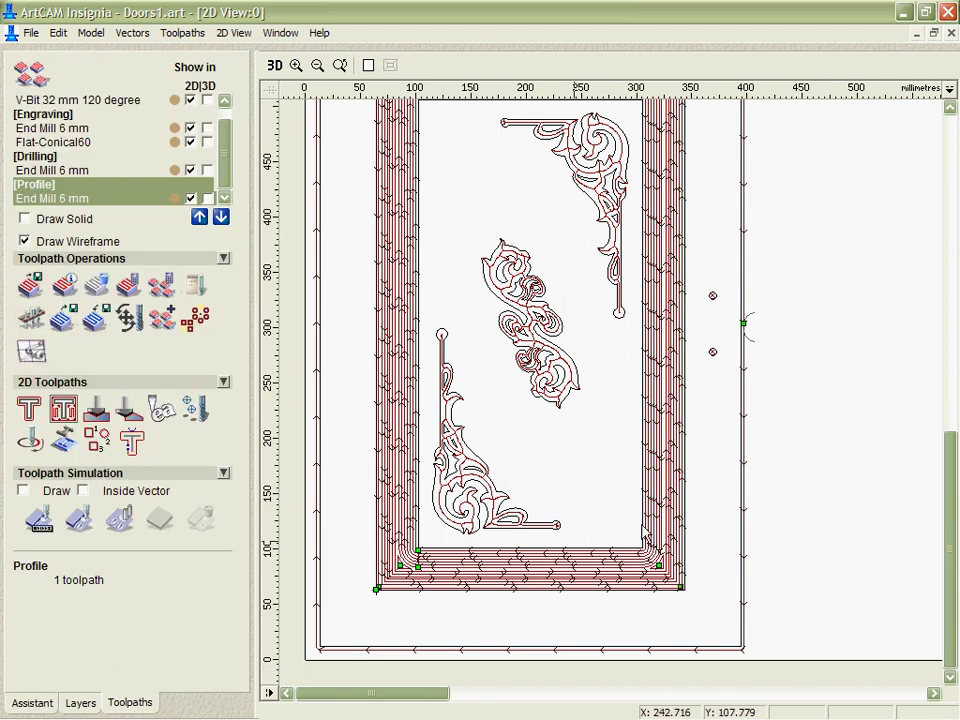
pyautogui.click(746, 350)
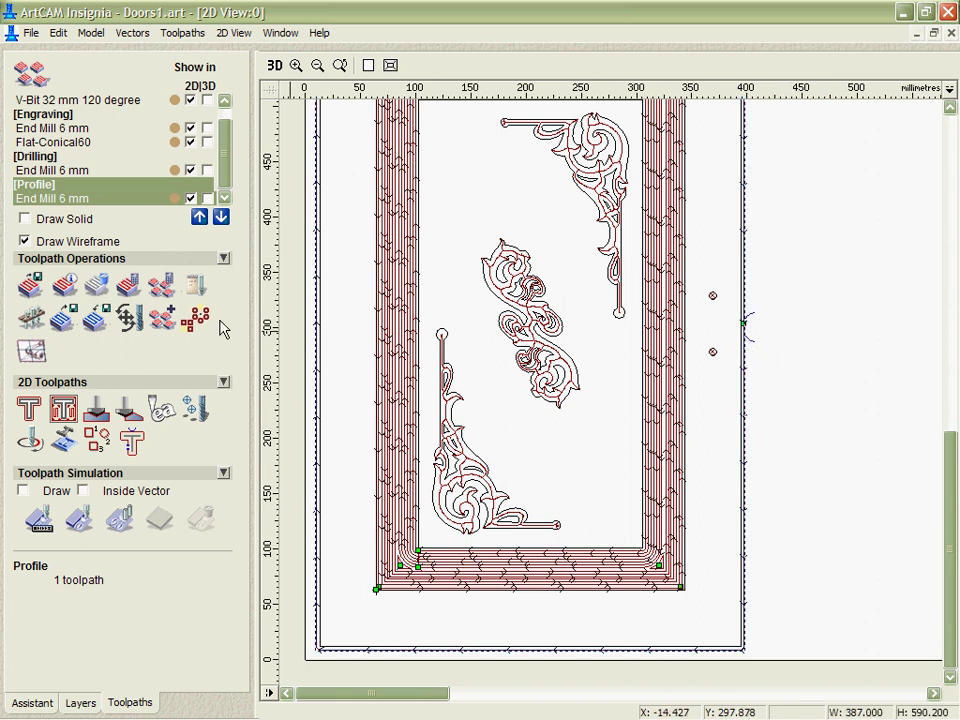
pyautogui.click(96, 320)
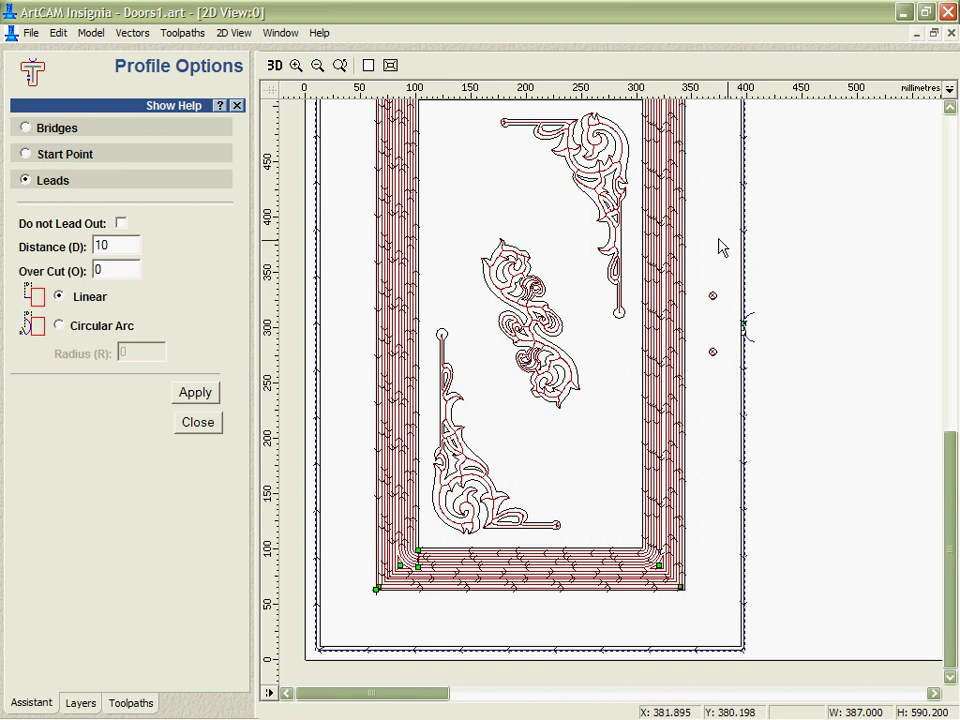
pyautogui.click(744, 323)
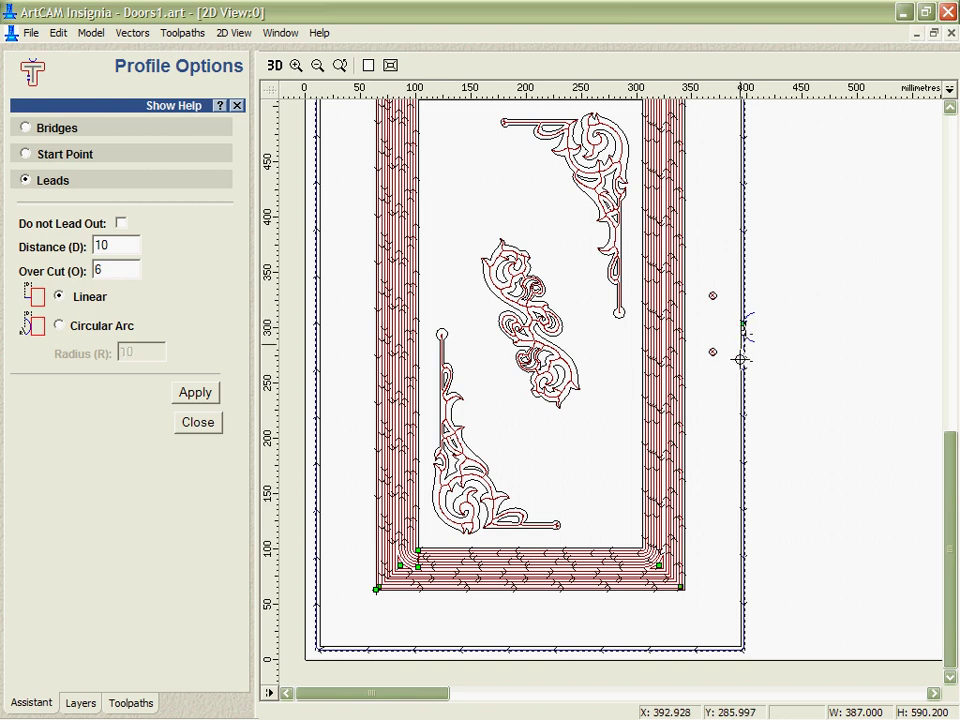
pyautogui.click(518, 649)
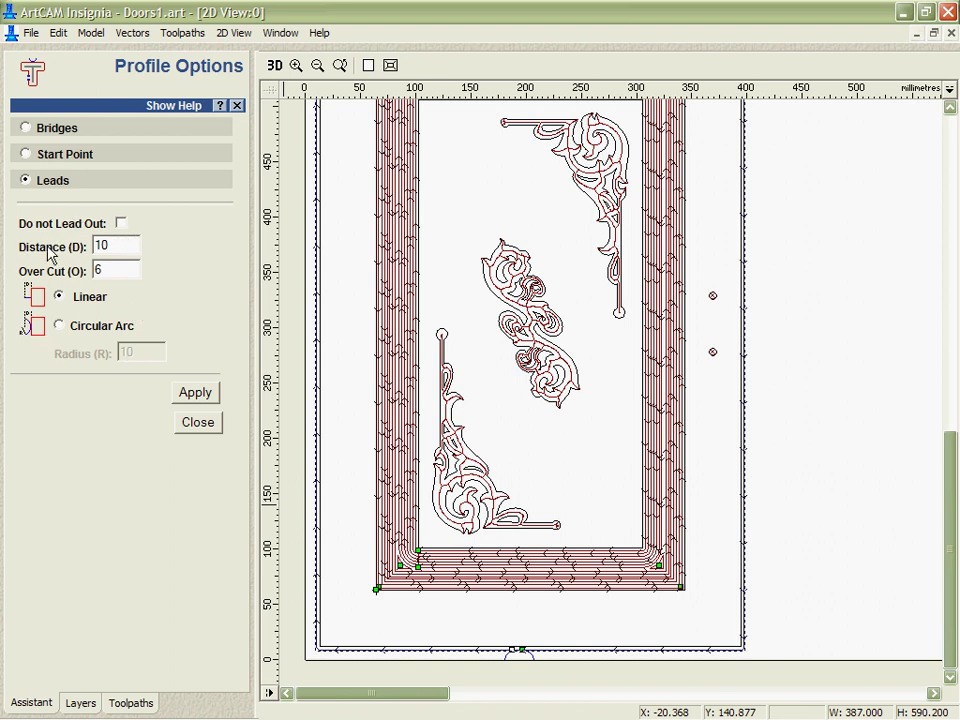
pyautogui.click(121, 224)
pyautogui.click(195, 392)
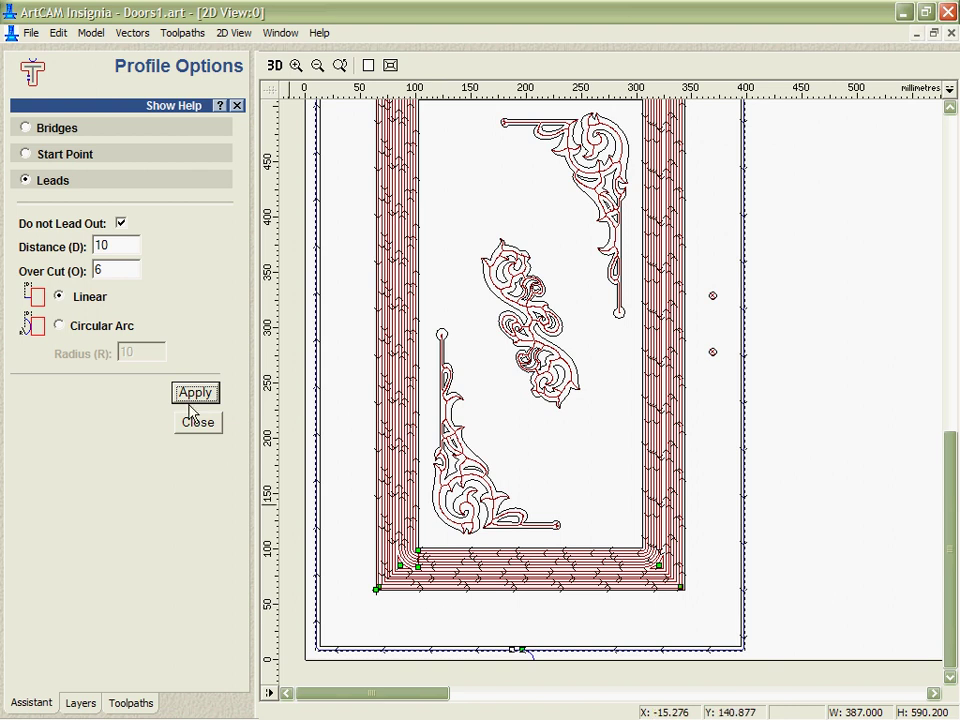
# Create 4 evenly distributed bridges on the outer profile toolpath, with length 6 and thickness 3
pyautogui.click(26, 155)
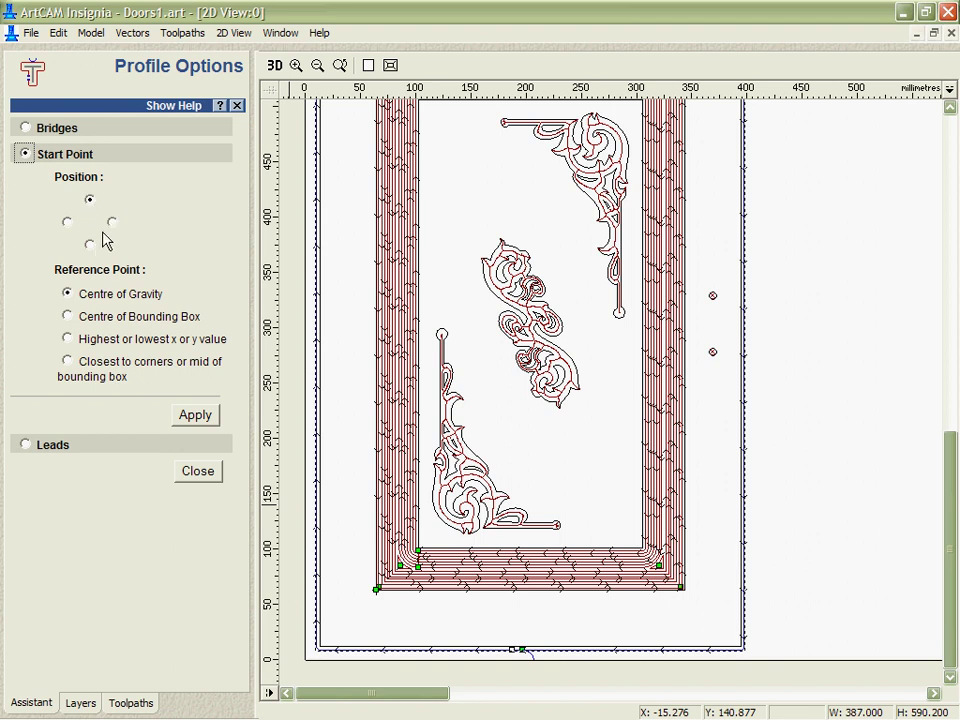
pyautogui.click(25, 128)
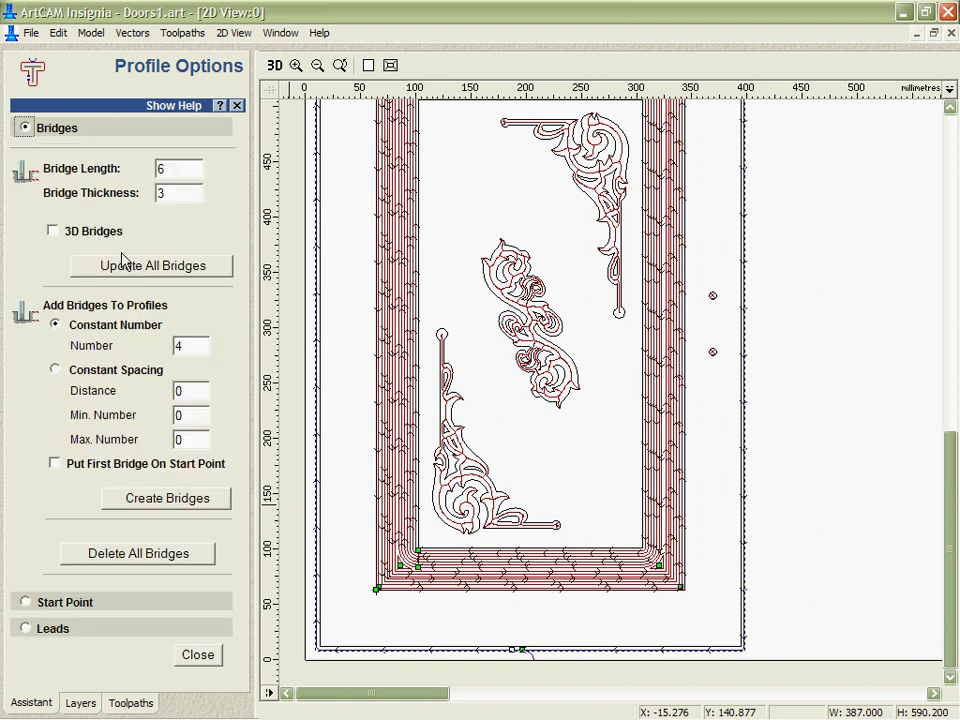
pyautogui.click(163, 500)
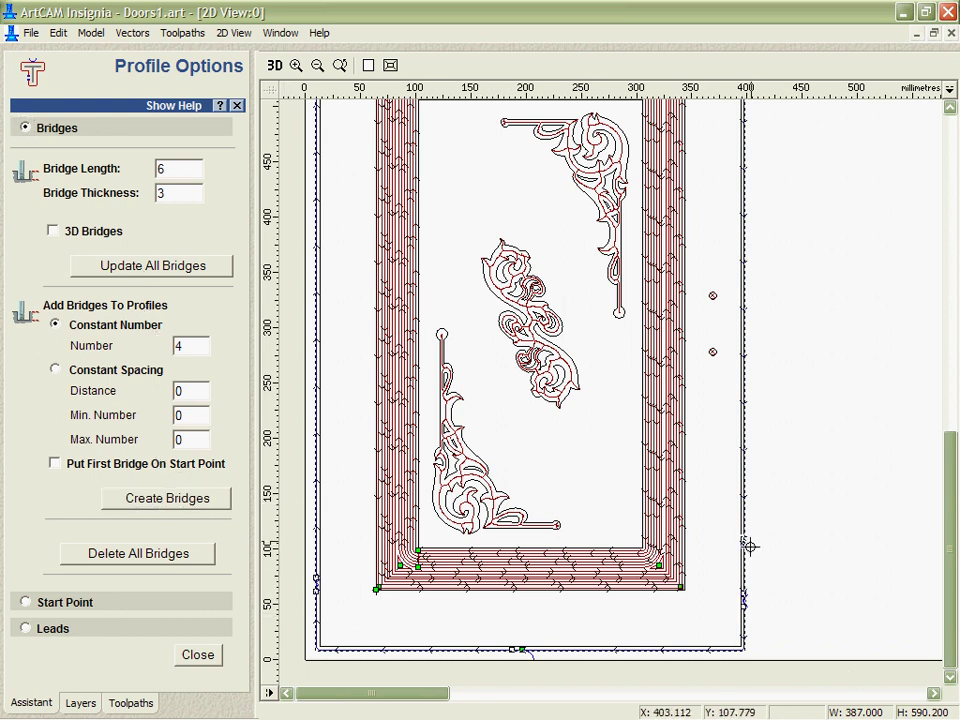
pyautogui.click(198, 656)
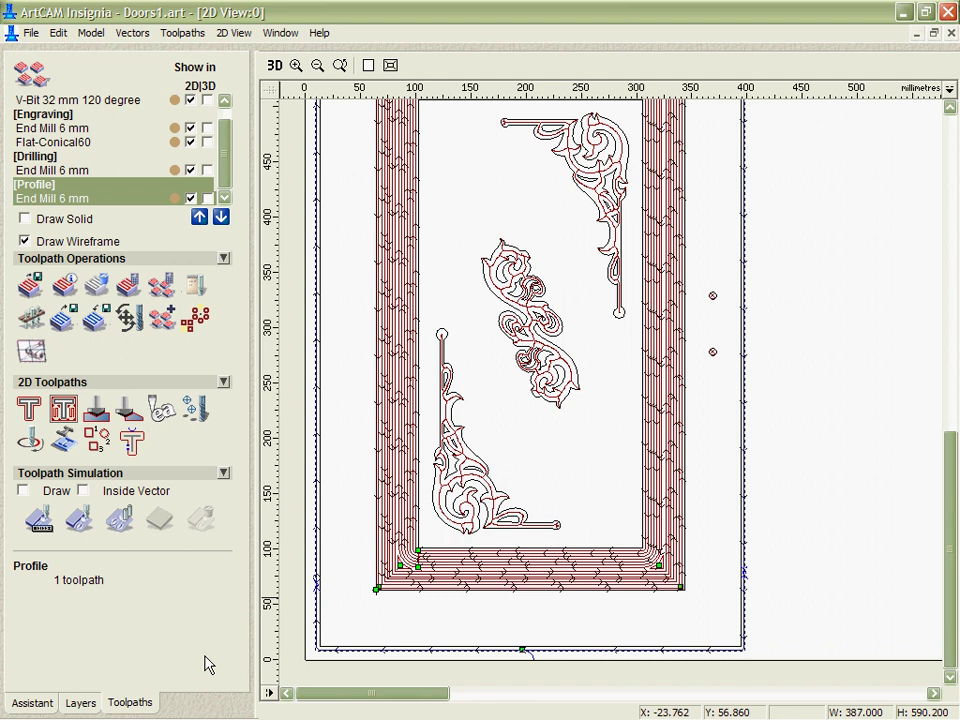
# Fit the whole sheet in view and hide the Default Layer so only the door's toolpaths are shown
pyautogui.click(368, 66)
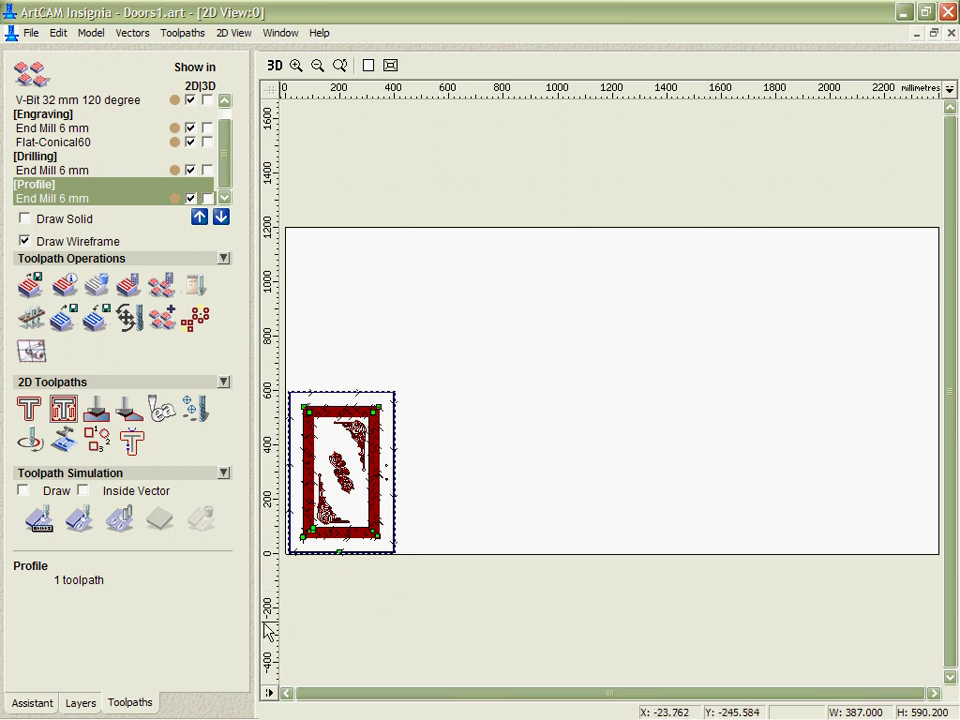
pyautogui.click(80, 703)
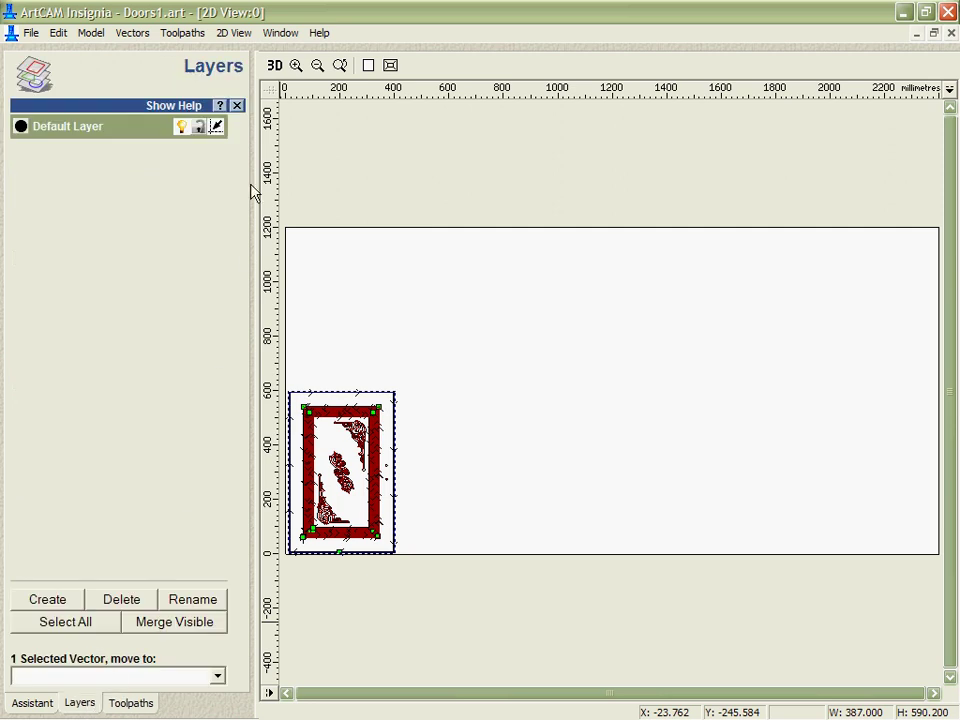
pyautogui.click(130, 703)
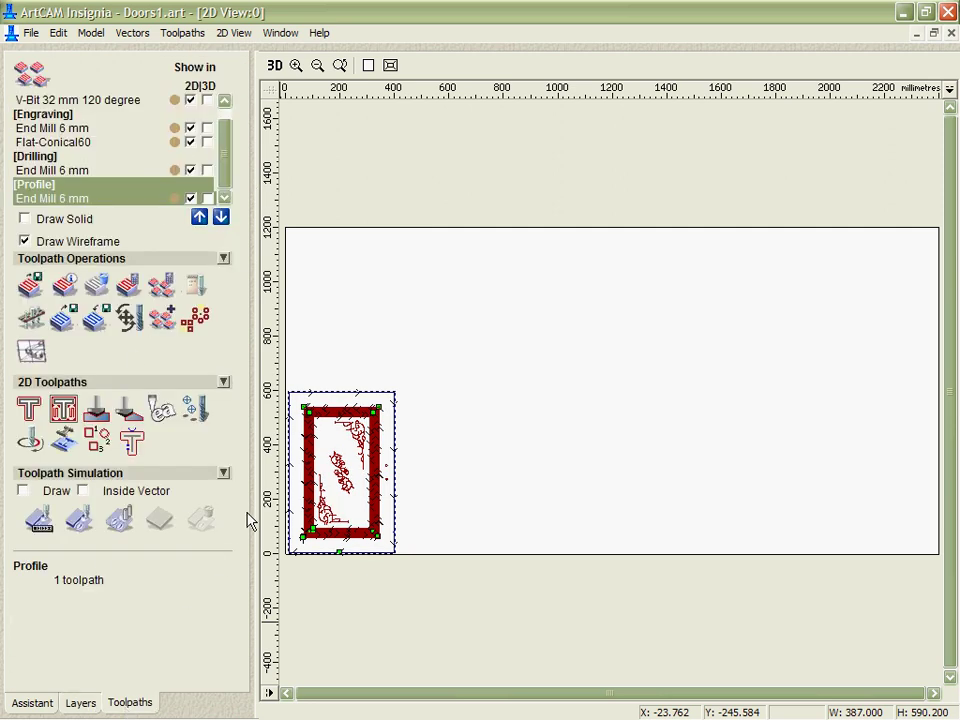
# Select all toolpaths of the door and create a copy of them mirrored with Mirror Y
pyautogui.moveTo(285, 378); pyautogui.dragTo(437, 609)
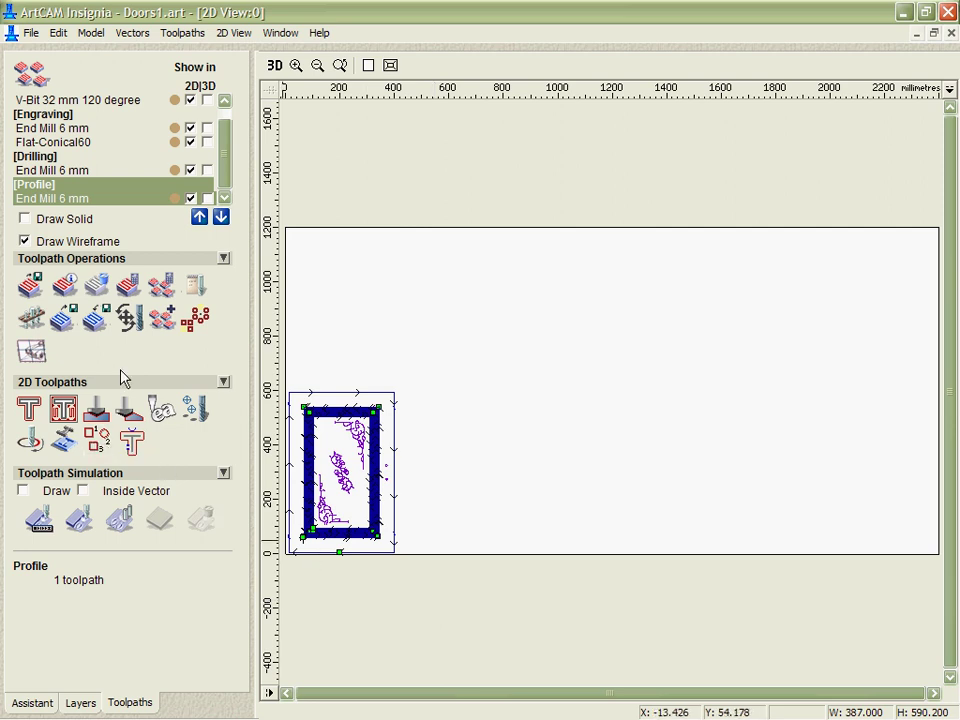
pyautogui.click(129, 317)
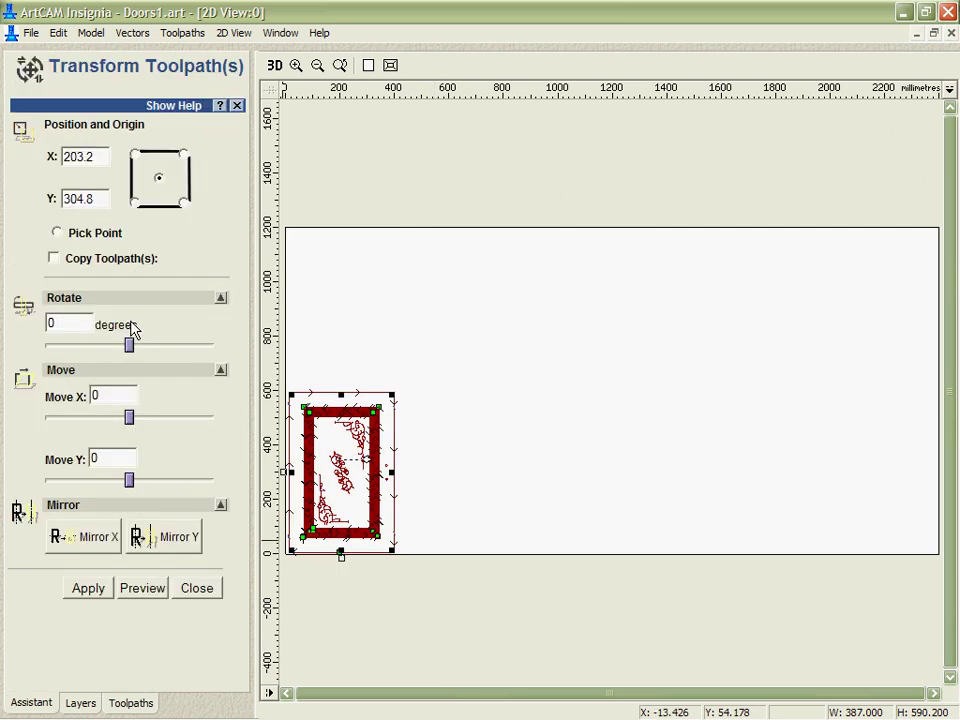
pyautogui.click(54, 258)
pyautogui.click(186, 542)
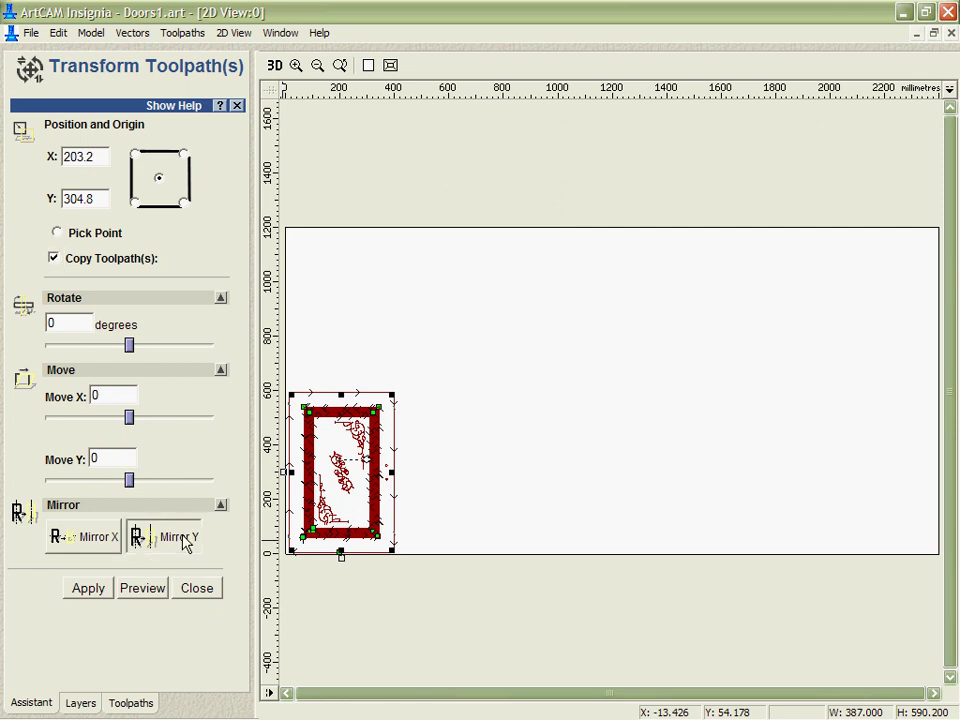
# Move the selected door toolpaths 400 mm in X without copying, so the original and mirrored doors sit side by side
pyautogui.click(54, 258)
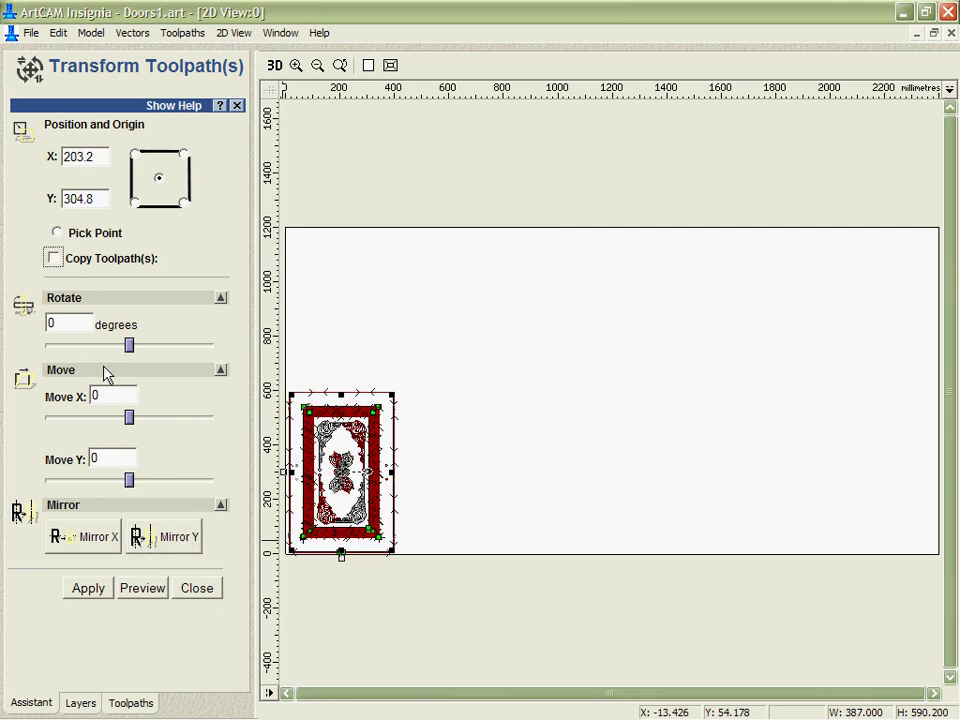
pyautogui.click(80, 391)
pyautogui.write('400')
pyautogui.click(143, 588)
pyautogui.click(89, 592)
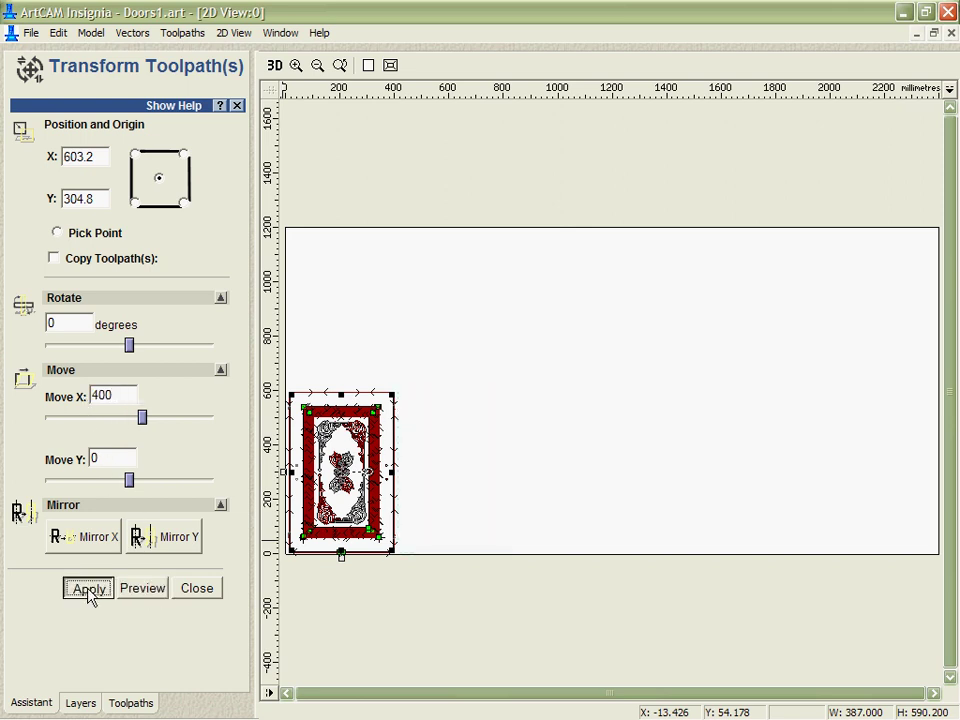
pyautogui.click(197, 588)
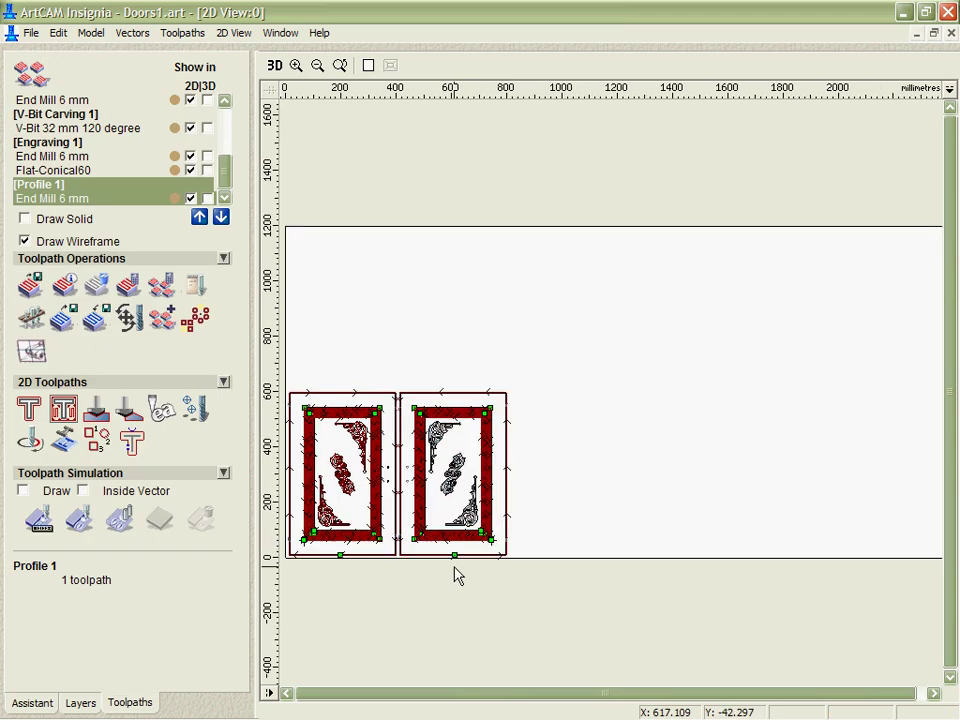
# Hide the Default Layer's vectors so only the toolpaths of both doors are shown
pyautogui.click(84, 702)
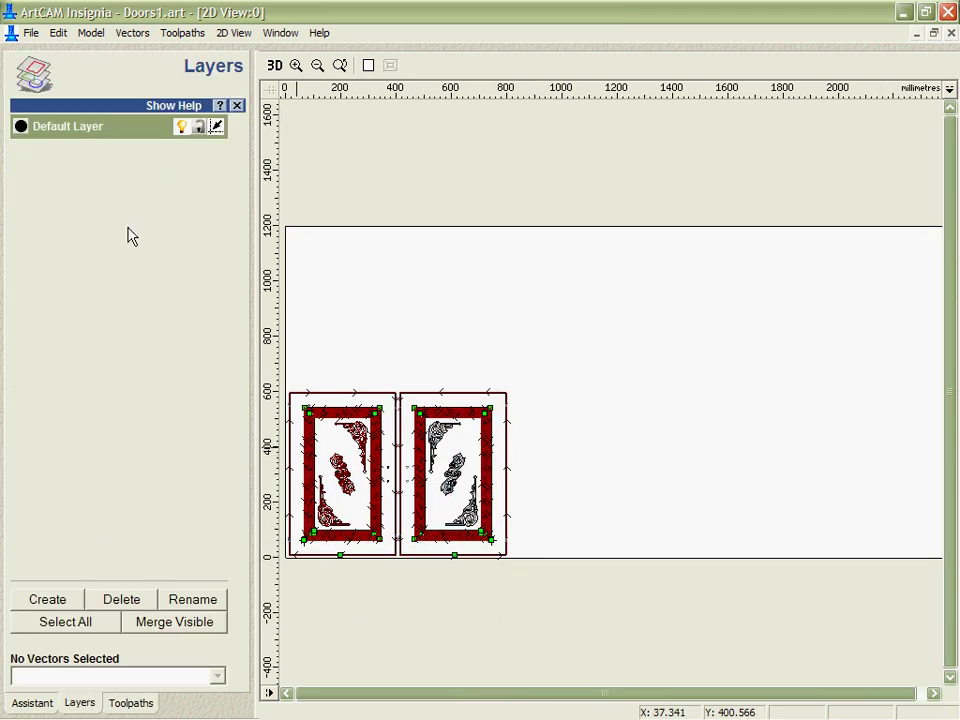
pyautogui.click(181, 126)
pyautogui.click(131, 702)
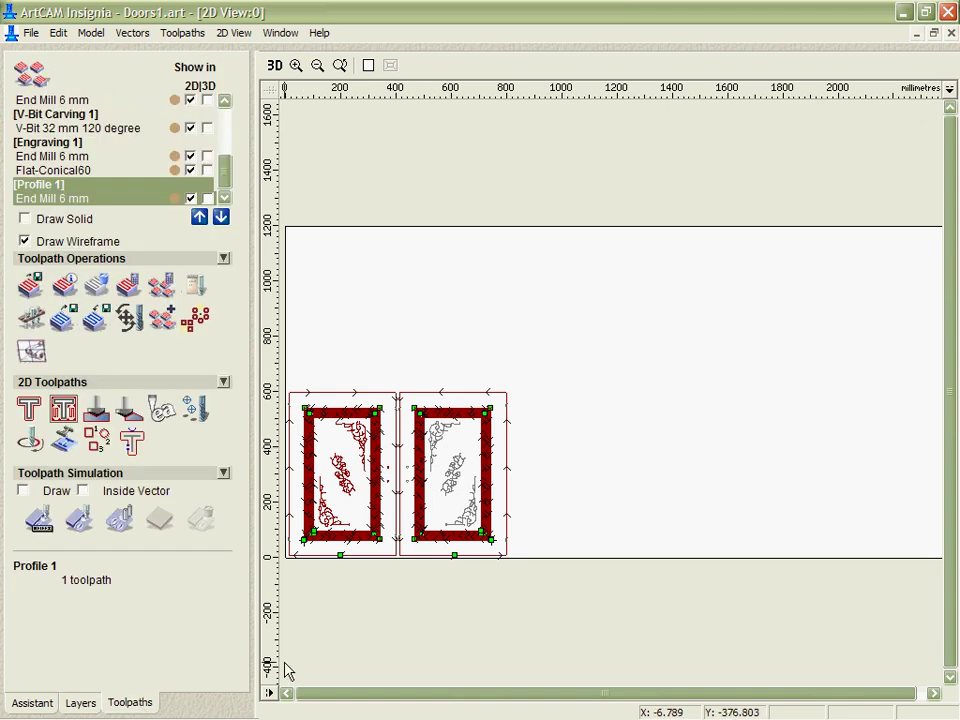
# Block copy the toolpaths of both doors into 2 columns and 2 rows with offsets of 800 mm in X and 600 mm in Y
pyautogui.moveTo(283, 374); pyautogui.dragTo(585, 627)
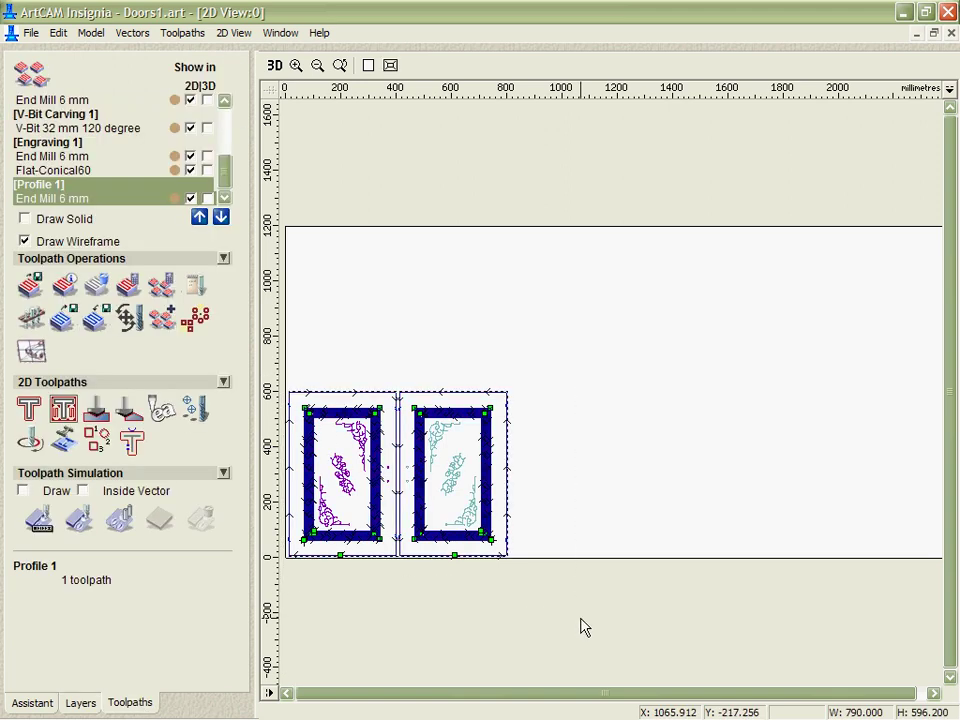
pyautogui.click(163, 320)
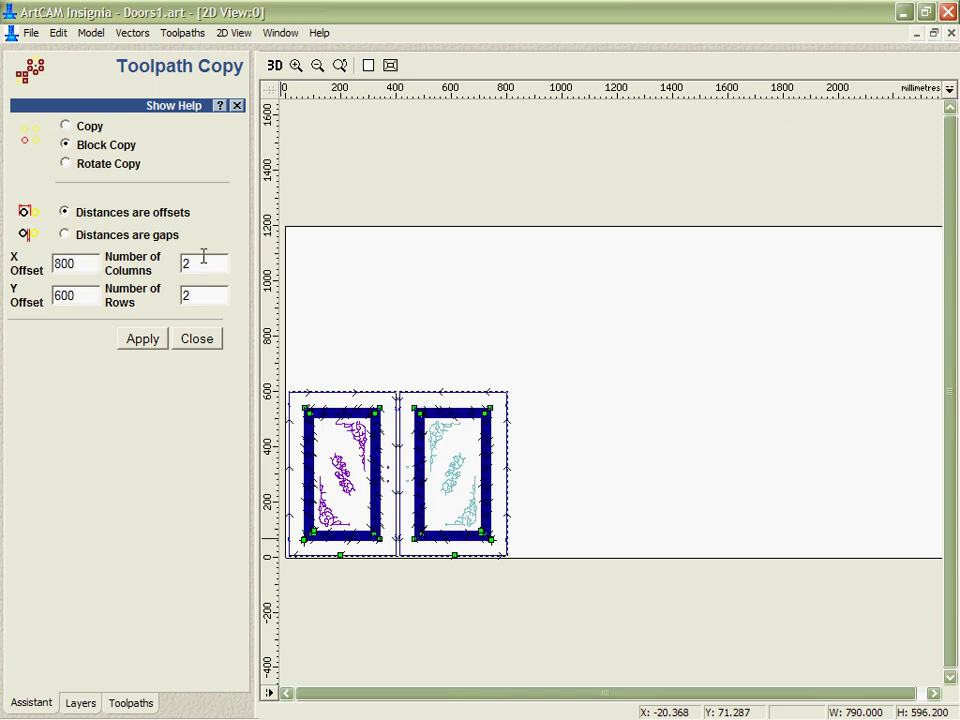
pyautogui.click(145, 341)
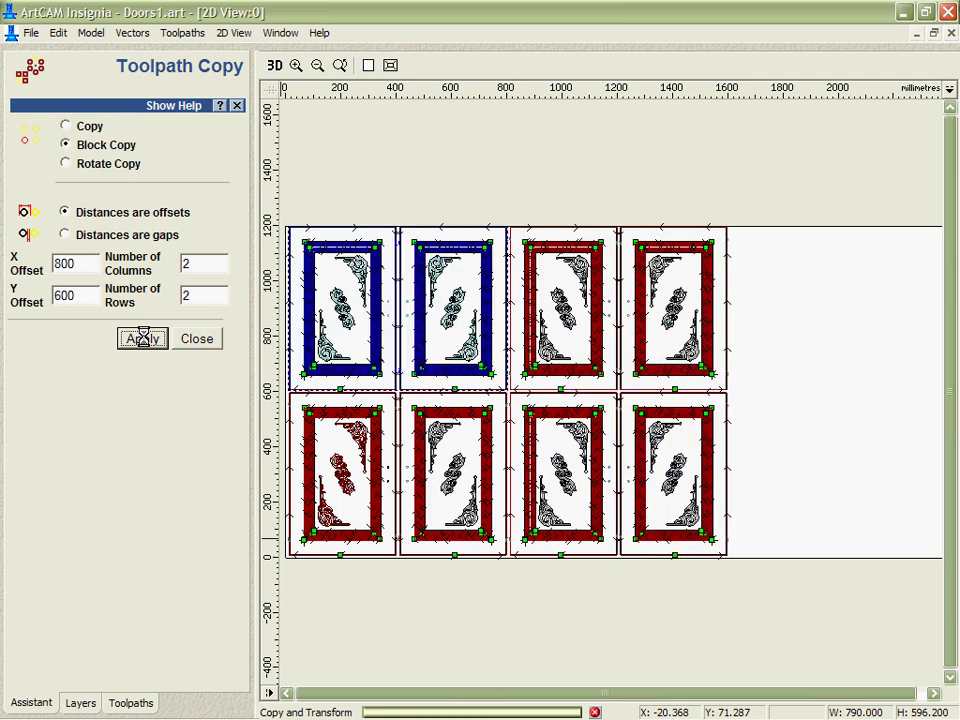
pyautogui.click(205, 346)
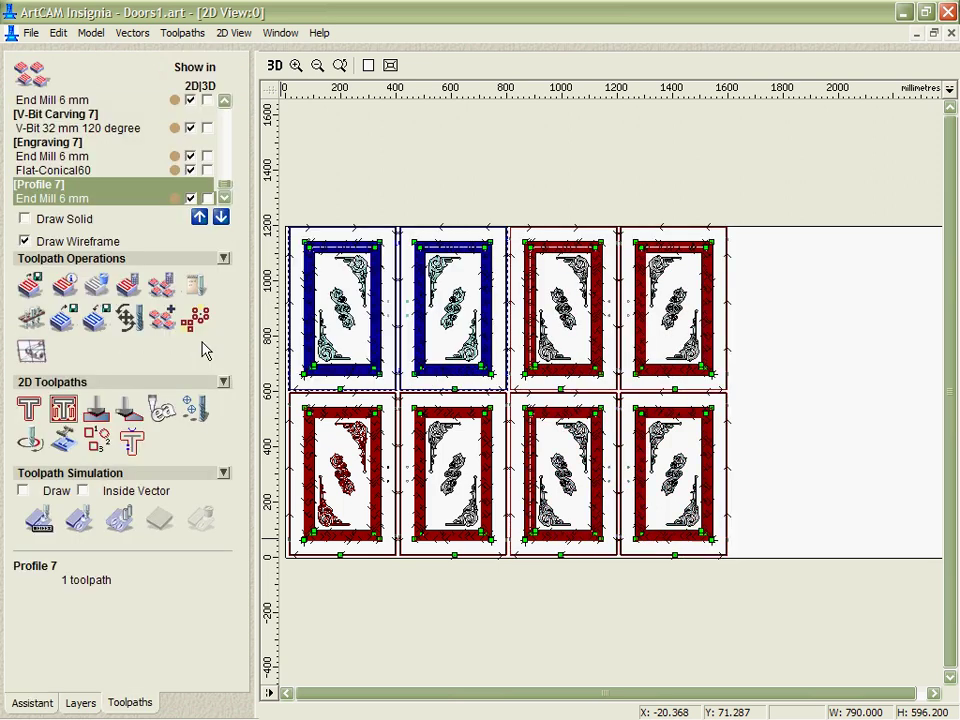
# Hide the copied vectors on the Default Layer, clear the selection and check the sheet in the 3D view
pyautogui.click(81, 703)
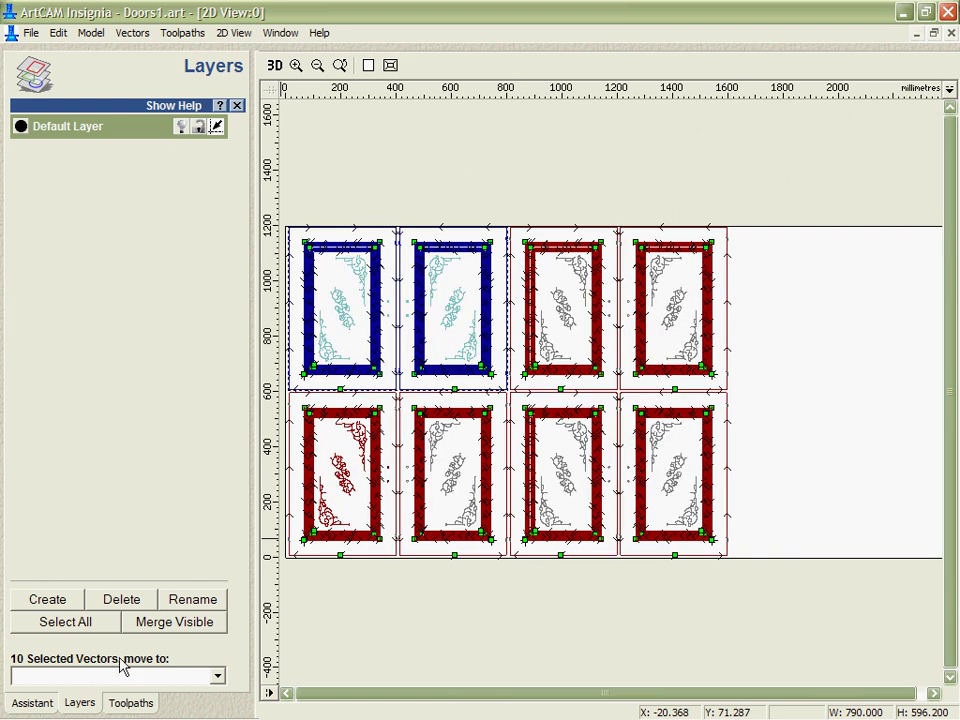
pyautogui.click(125, 705)
pyautogui.click(379, 643)
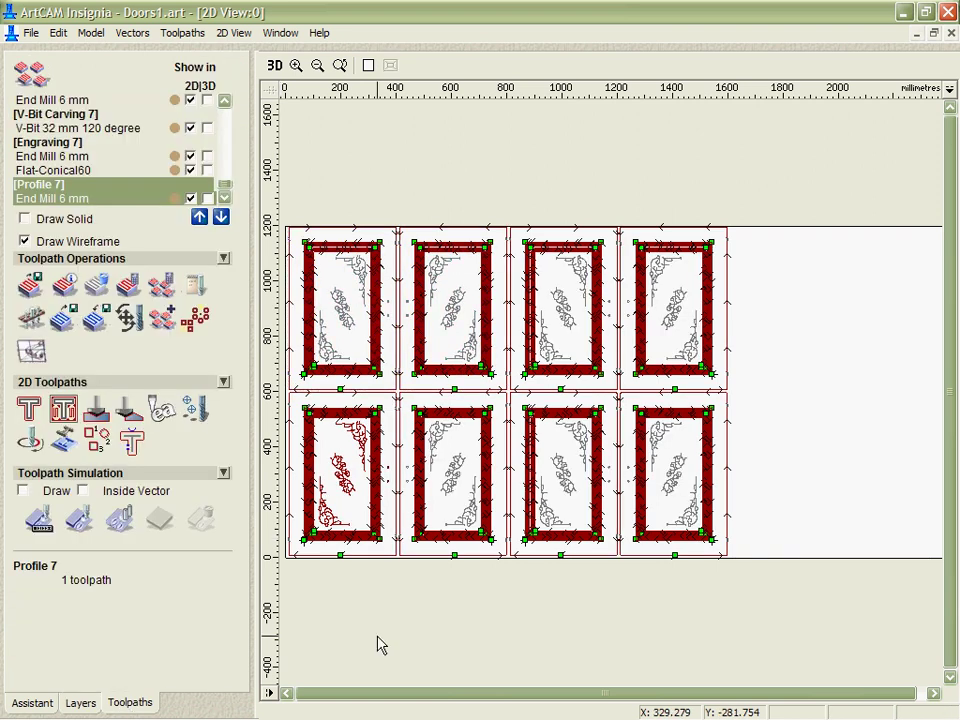
pyautogui.click(276, 68)
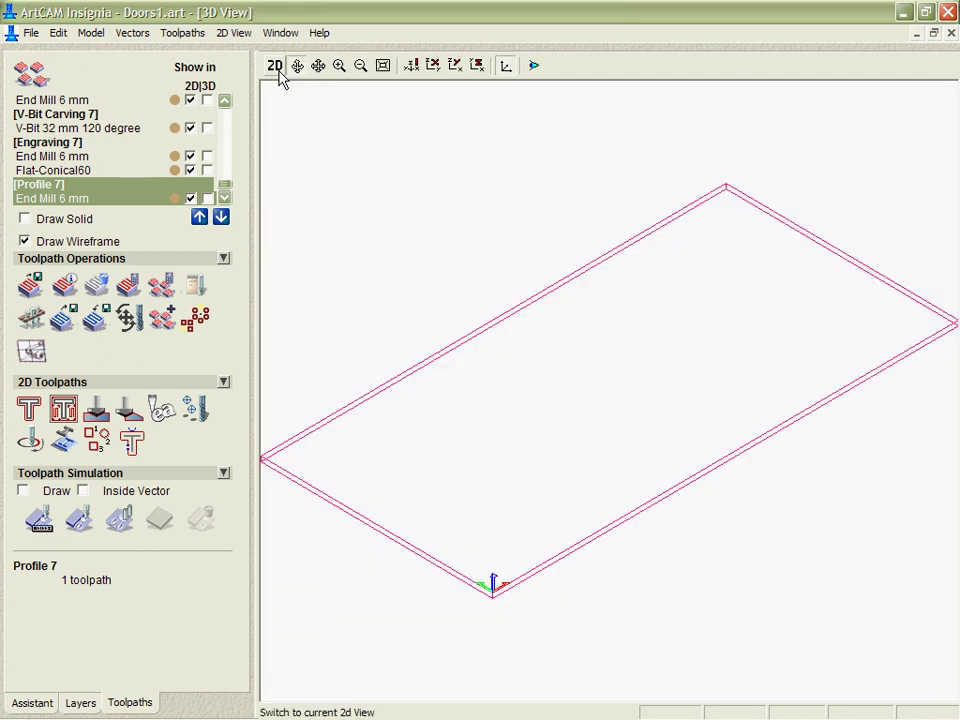
pyautogui.click(276, 68)
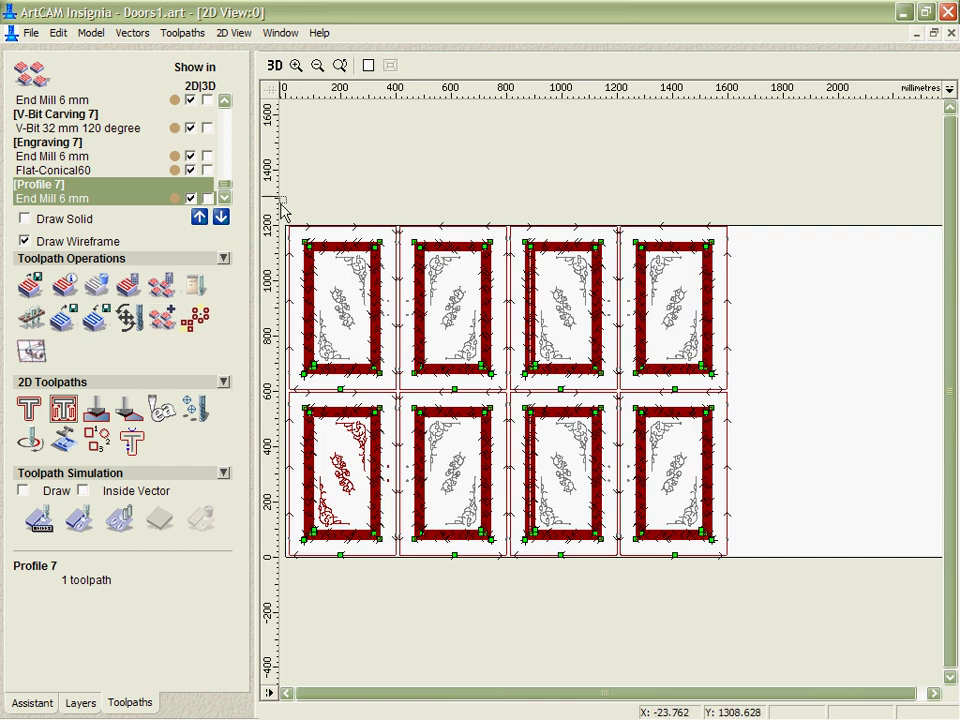
# Merge all the doors' toolpaths using the Automatic, Profiles Last order without preserving the originals
pyautogui.moveTo(279, 198); pyautogui.dragTo(828, 620)
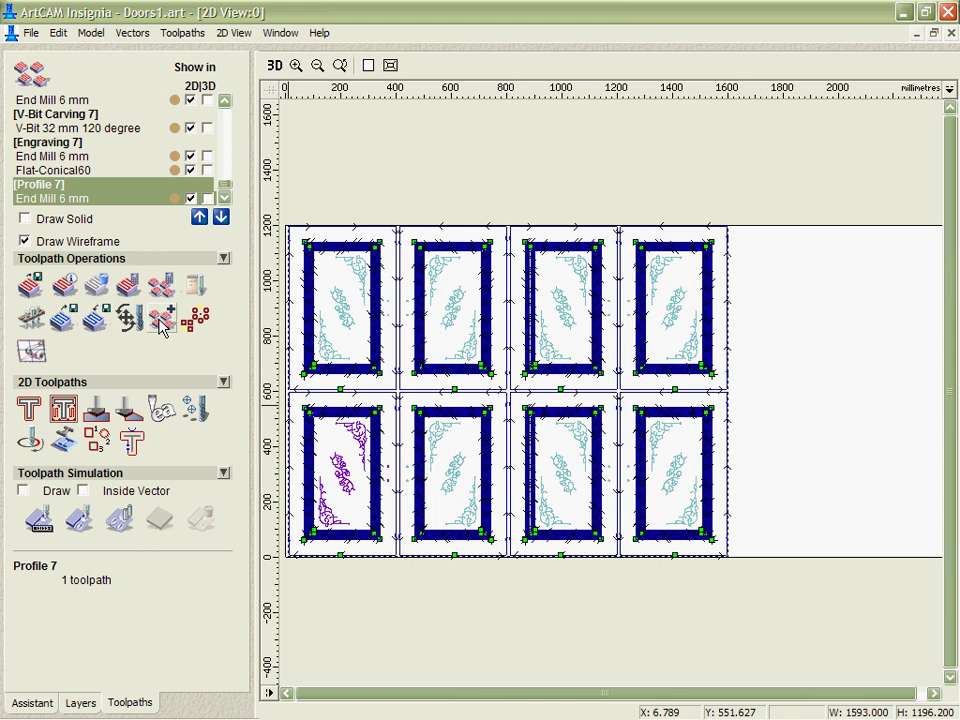
pyautogui.click(163, 318)
pyautogui.click(24, 252)
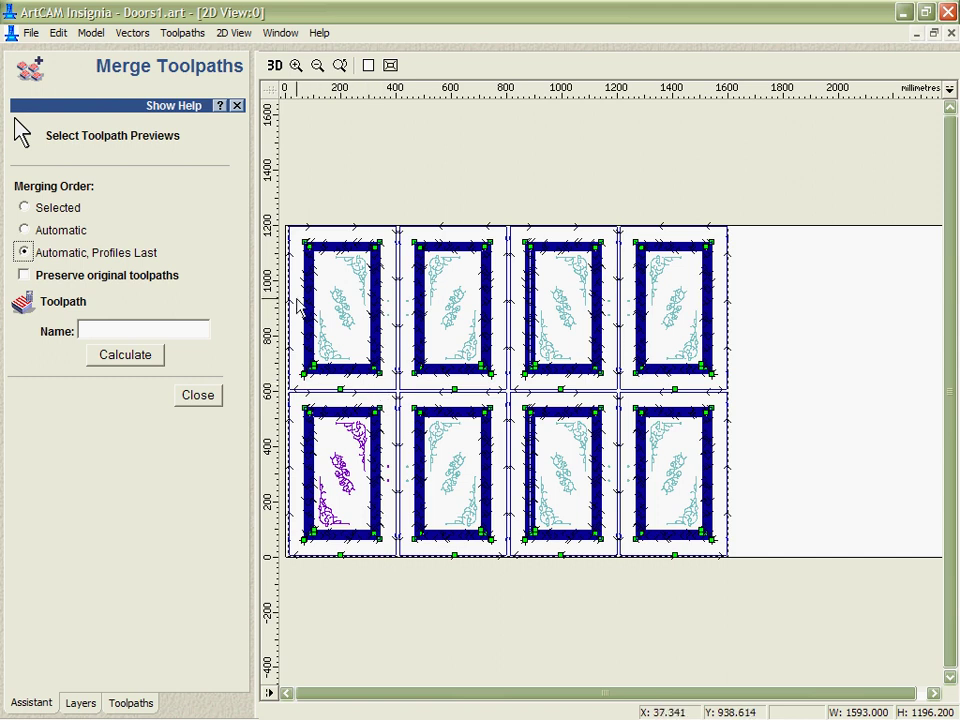
pyautogui.click(126, 360)
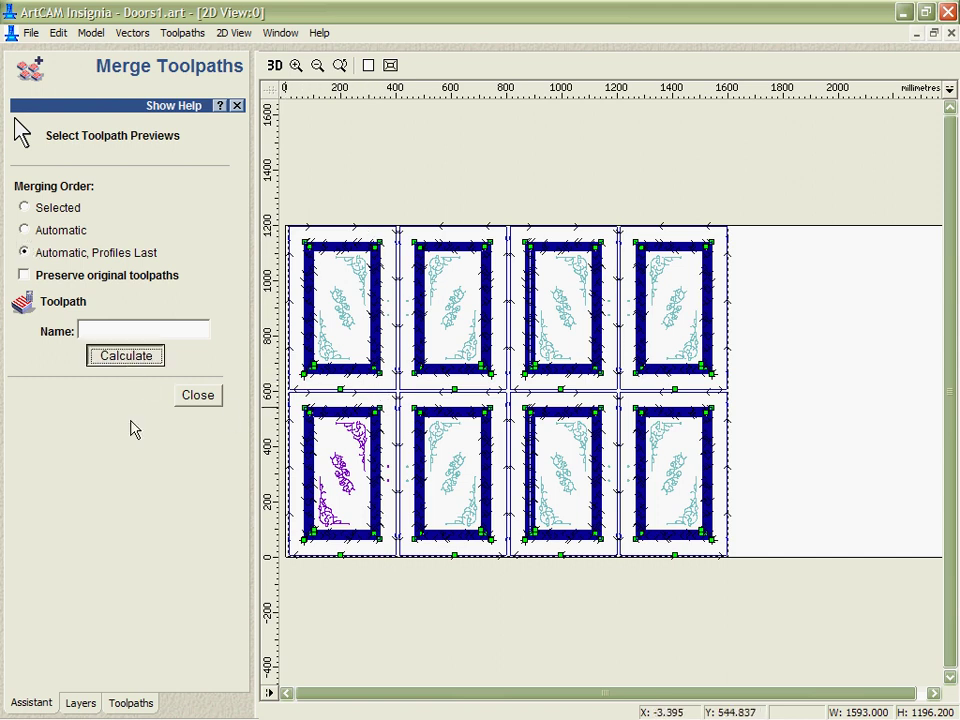
pyautogui.click(198, 396)
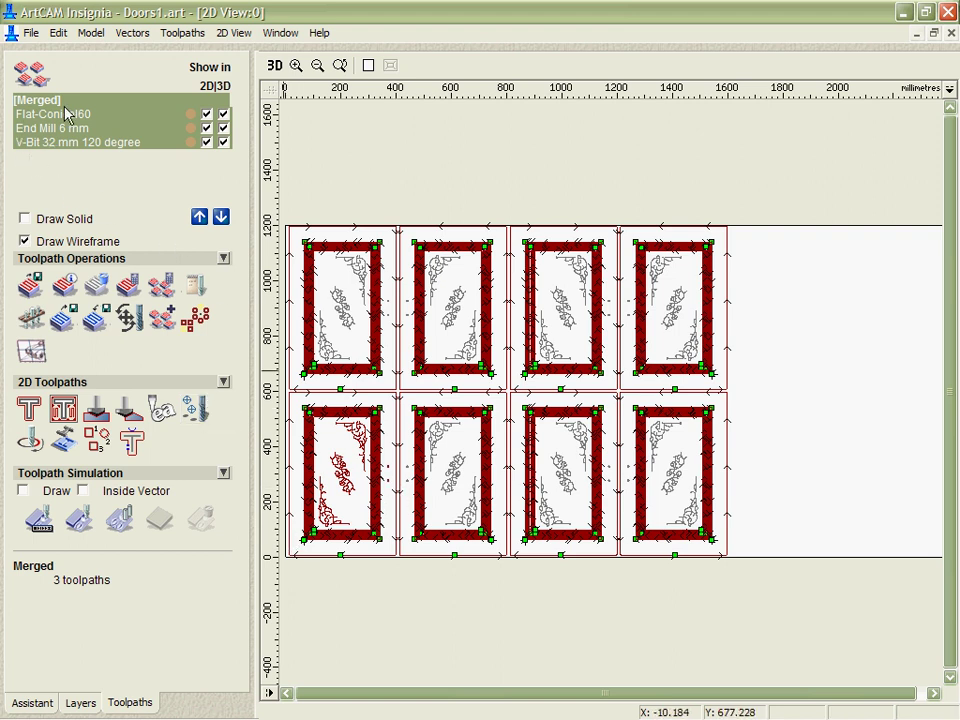
# Simulate the merged Flat-Conical60 toolpath and the V-Bit 32 mm 120 degree toolpath on the sheet in the 3D view
pyautogui.click(272, 68)
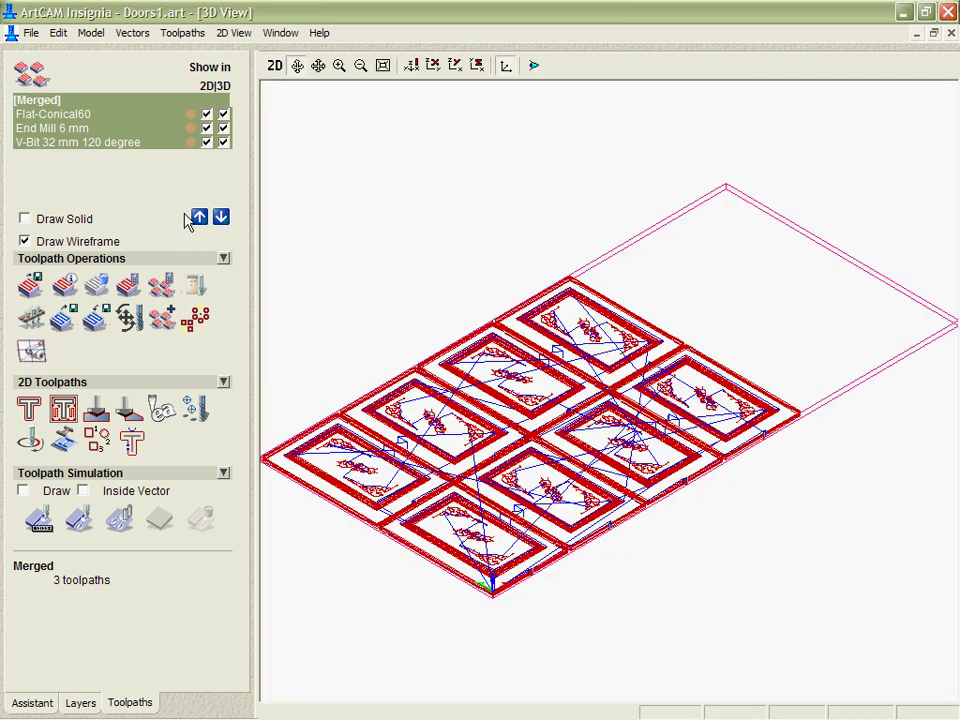
pyautogui.scroll(5, 759, 439)
pyautogui.scroll(-6, 582, 554)
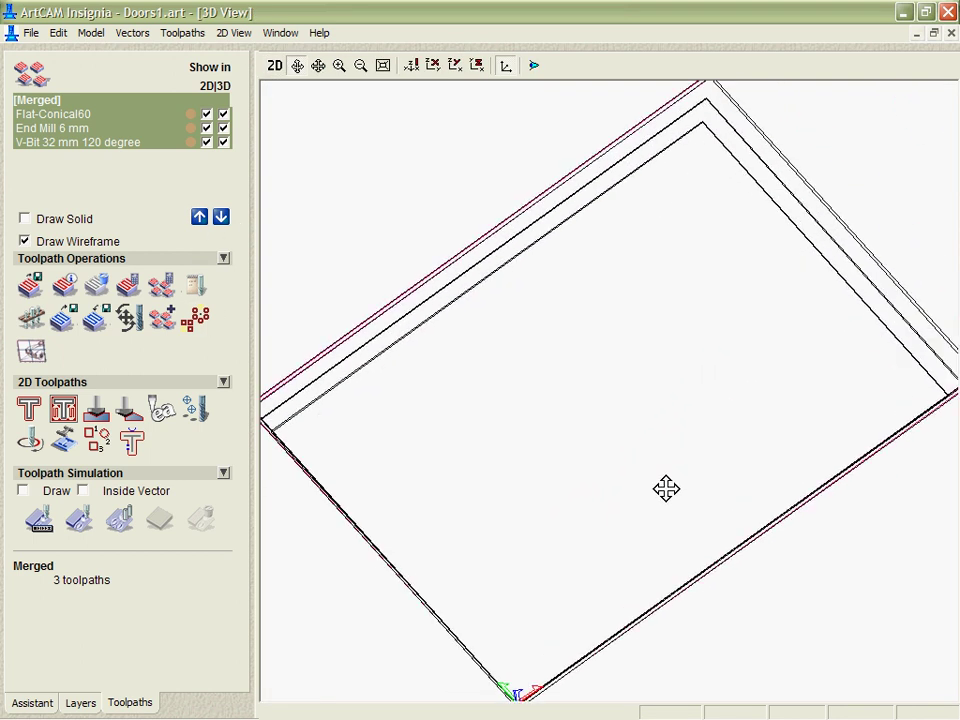
pyautogui.click(53, 116)
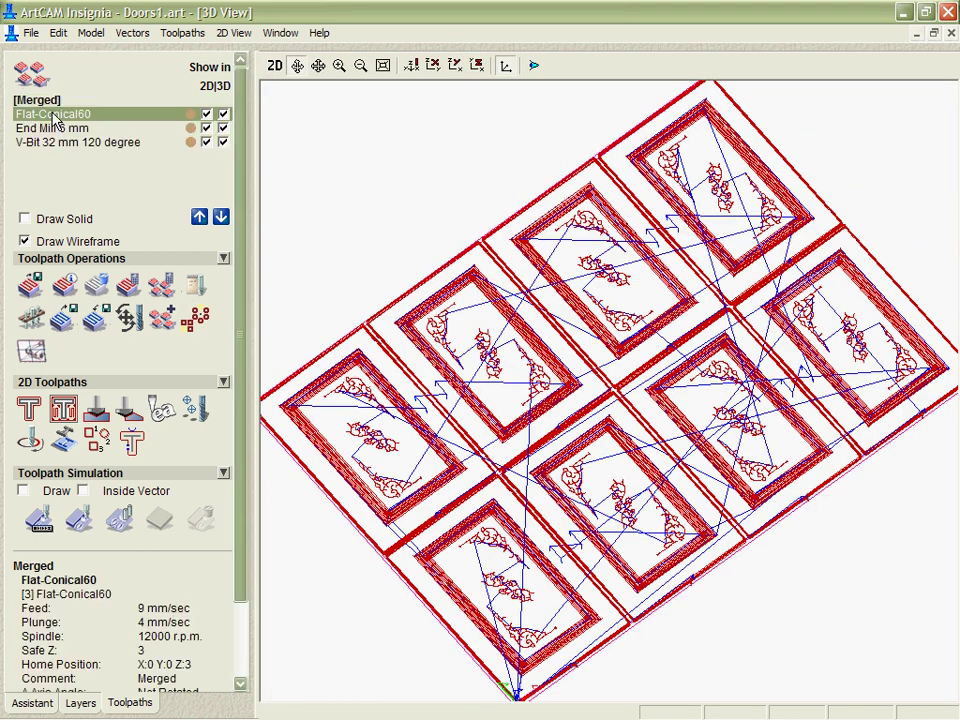
pyautogui.click(78, 522)
pyautogui.click(60, 142)
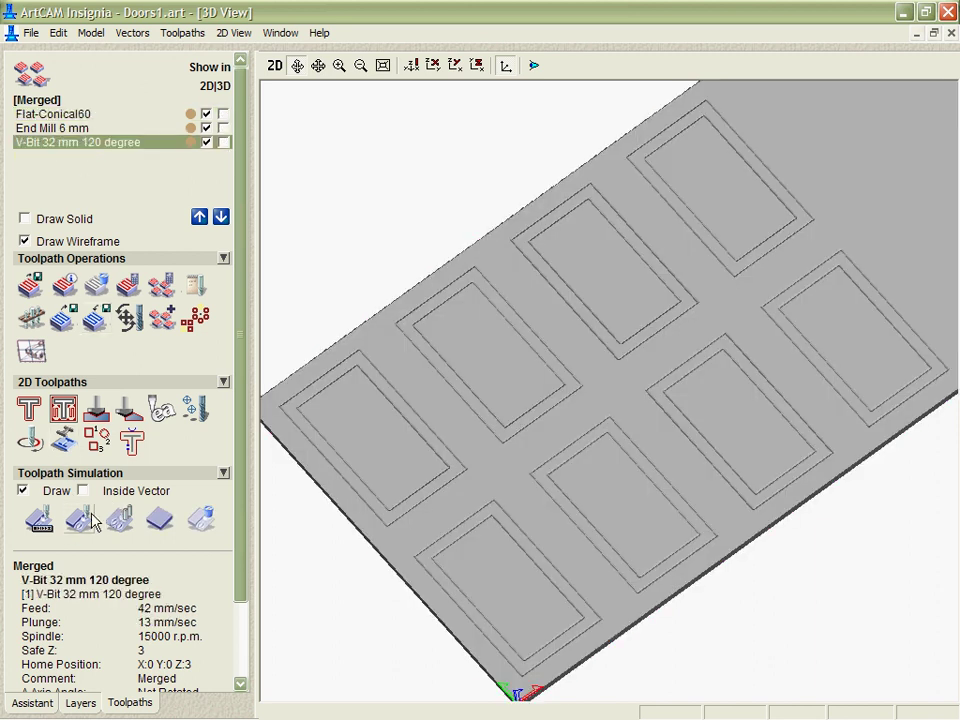
pyautogui.click(80, 517)
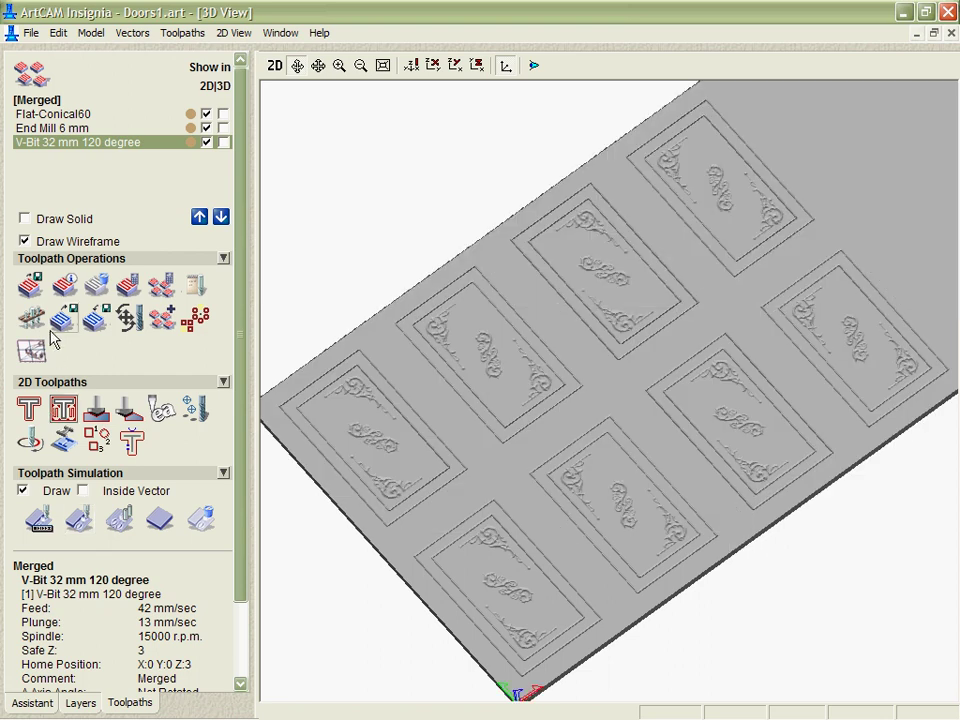
# Simulate the merged End Mill 6 mm toolpath and inspect the machined doors across the sheet
pyautogui.click(60, 128)
pyautogui.click(79, 519)
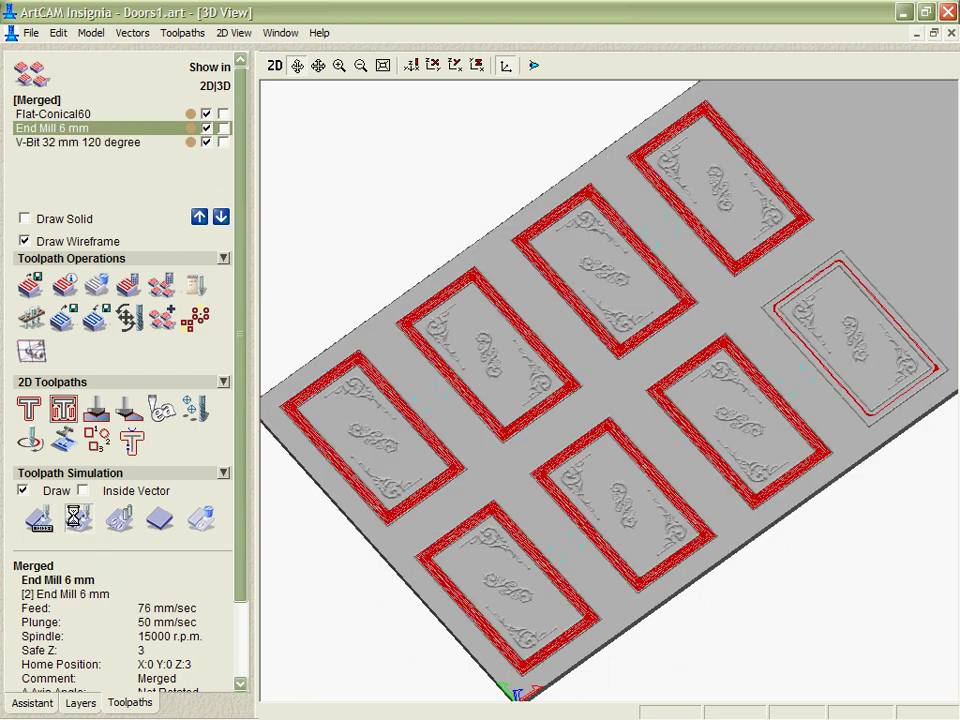
pyautogui.moveTo(733, 396); pyautogui.dragTo(656, 465)
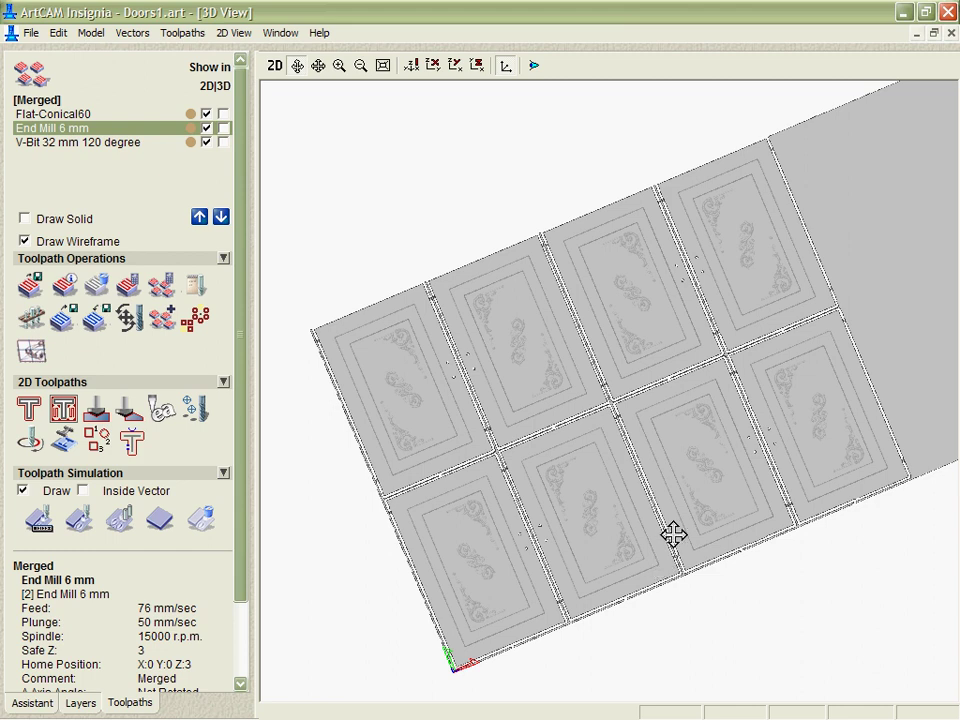
pyautogui.scroll(3, 694, 553)
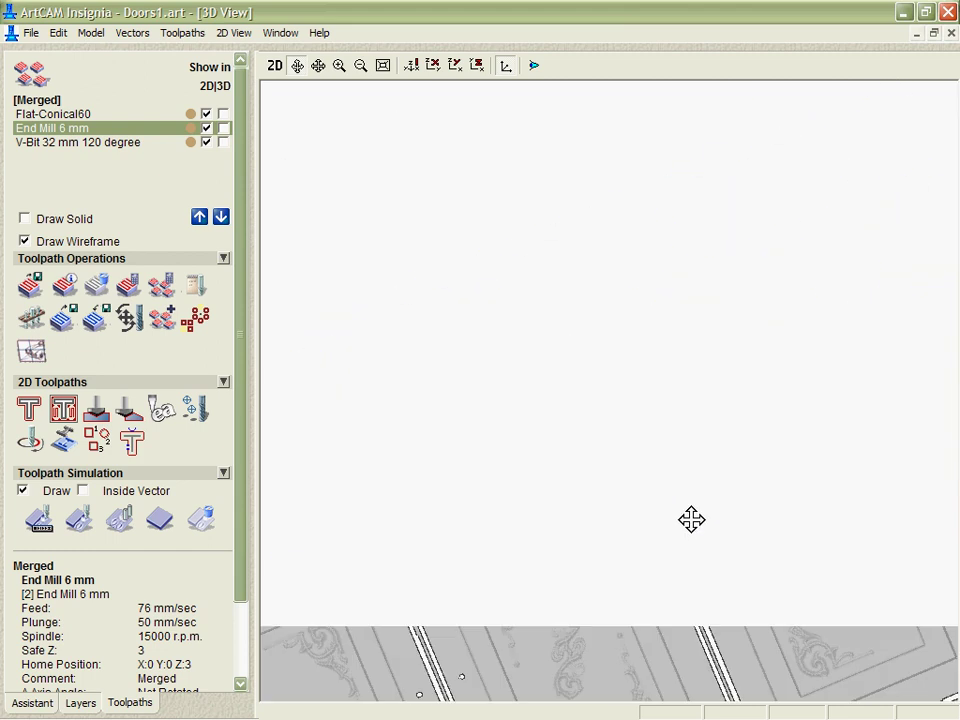
pyautogui.scroll(-3, 636, 401)
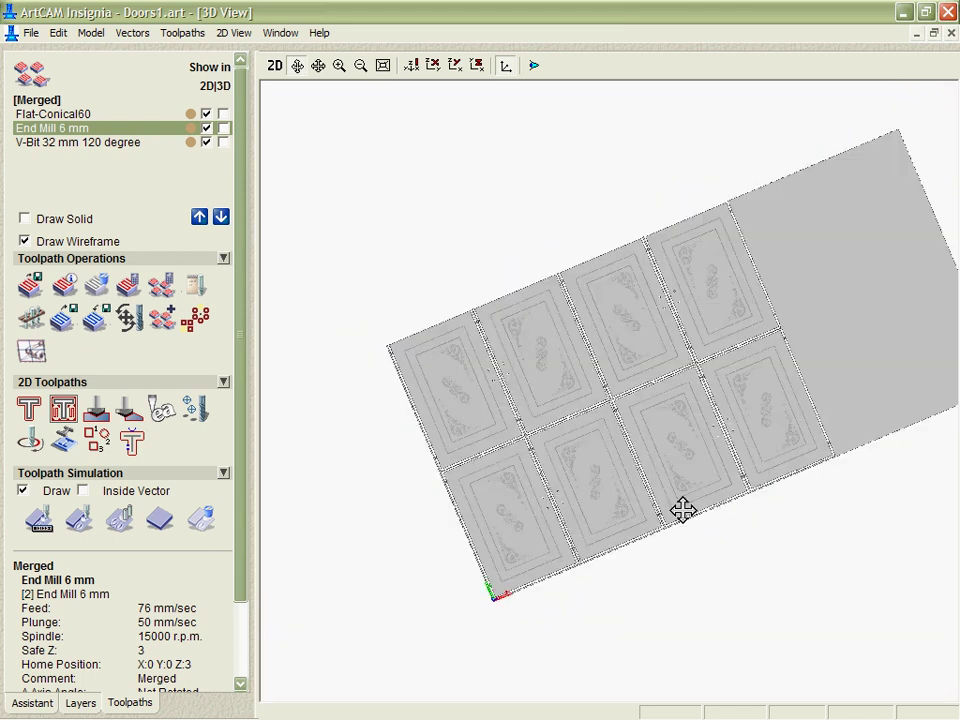
pyautogui.scroll(2, 640, 420)
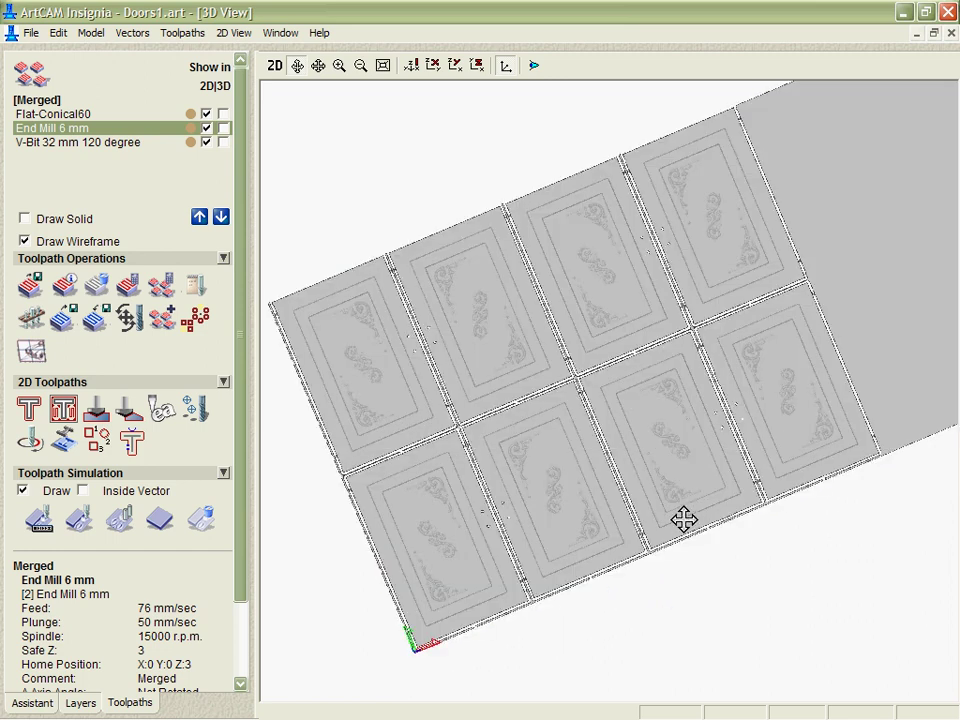